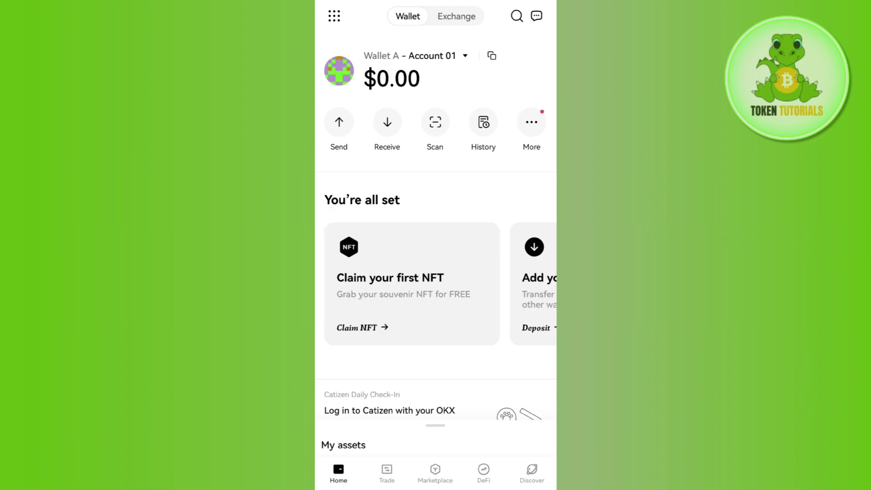
scroll(436, 272, down, 8)
scroll(436, 273, down, 4)
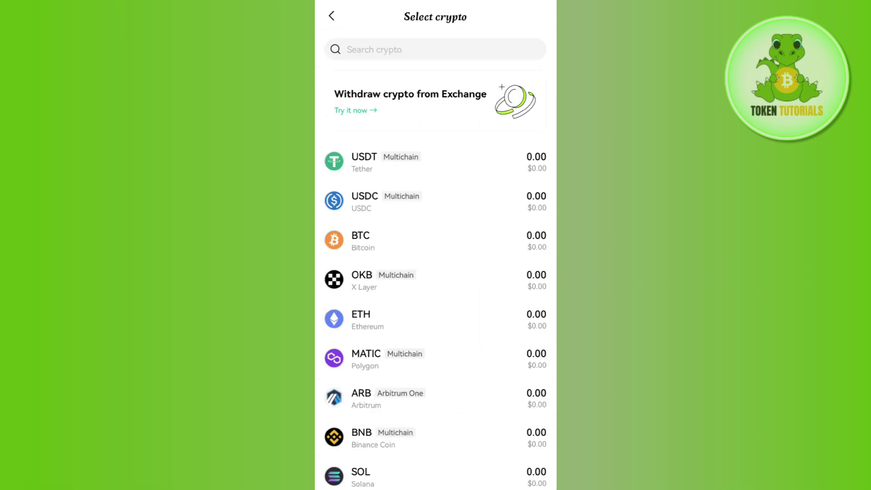
Search the OKX Wallet crypto list for 'ton' to find Toncoin
click(436, 50)
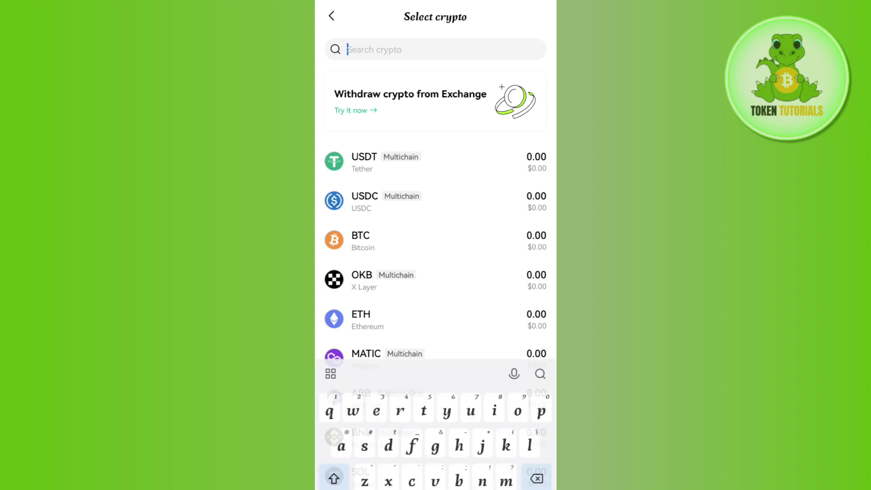
text(ton)
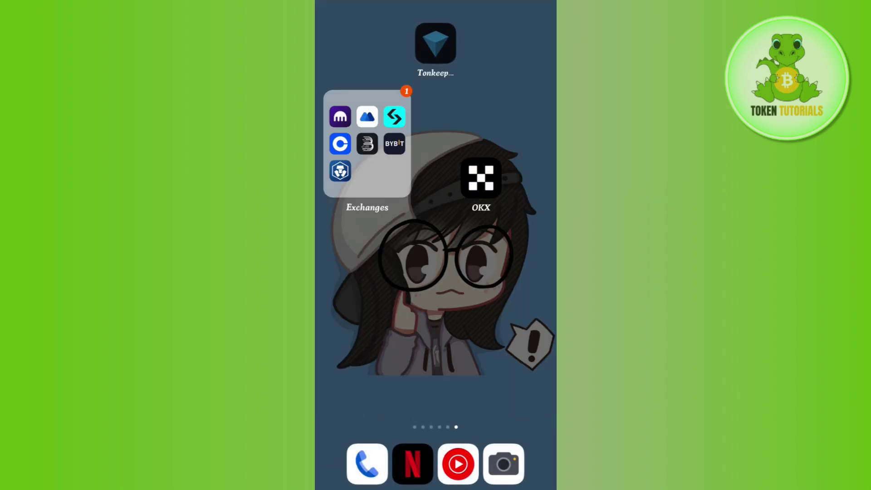
Start a Tonkeeper send to reach the empty Recipient address and comment form
click(360, 146)
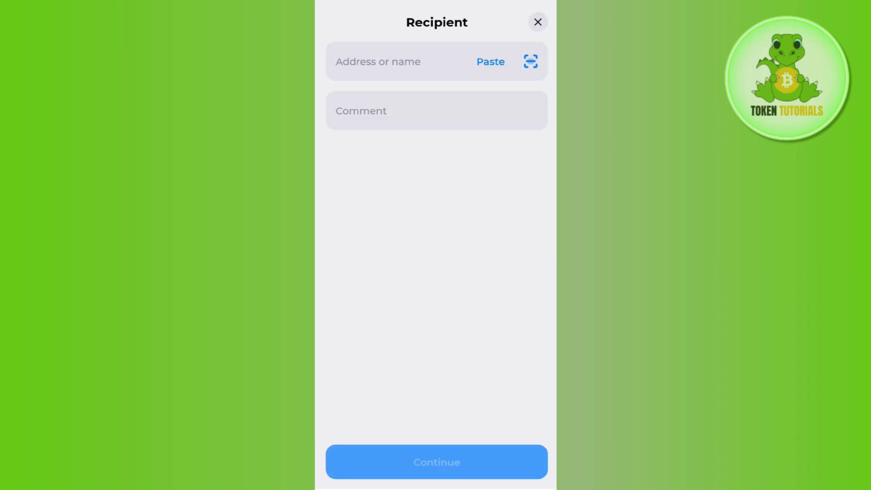